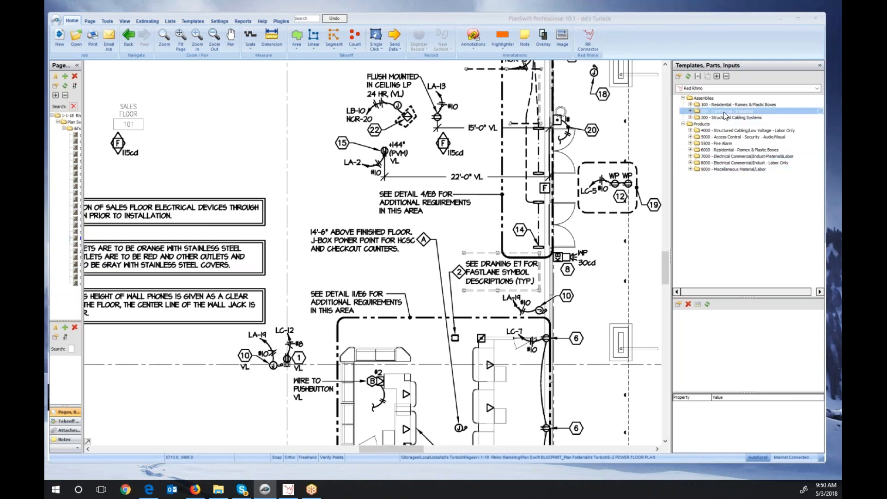
Start a count takeoff with assembly 06 - (1) Rec. 20A Standard-120V Pl Frame from the Commercial / Industrial plastic-plate receptacles
click(691, 111)
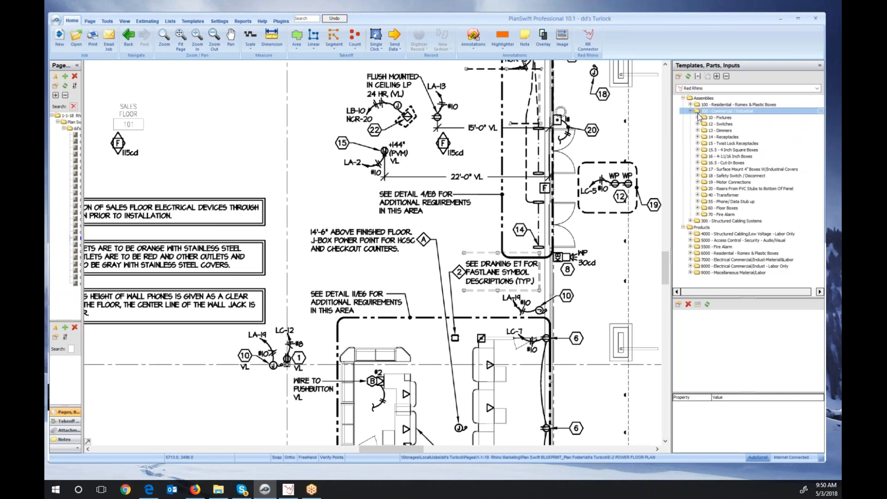
click(699, 137)
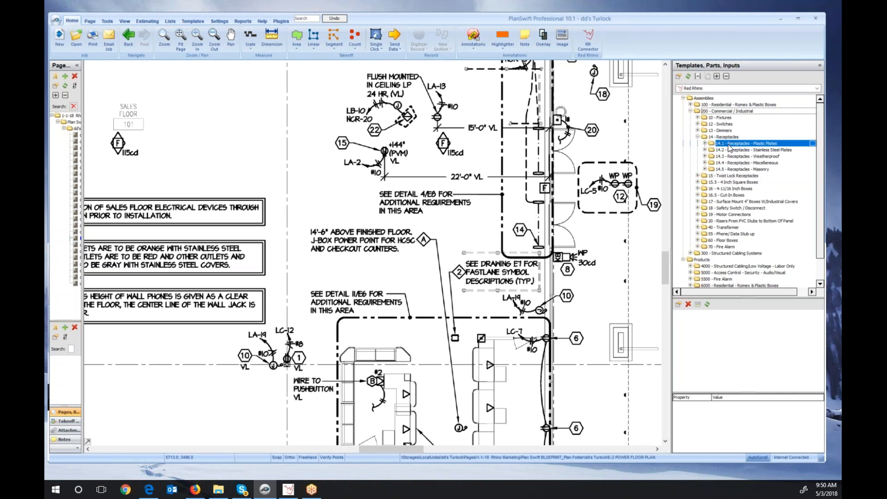
click(705, 143)
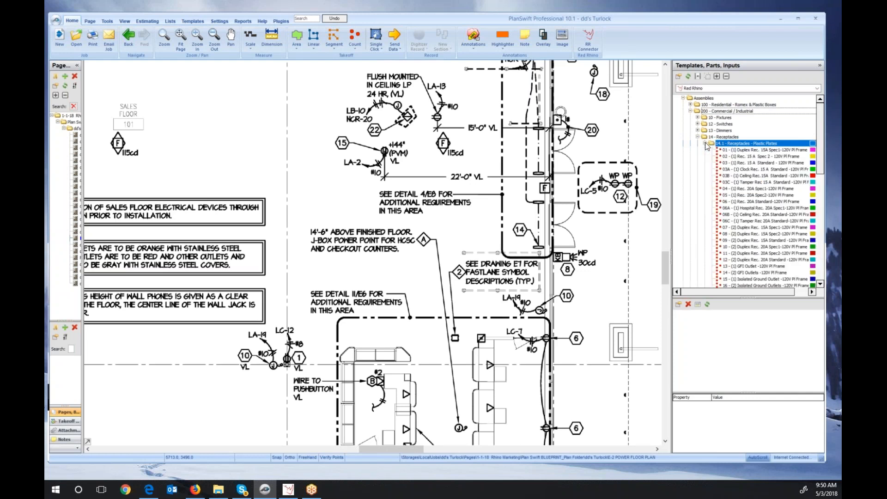
click(763, 202)
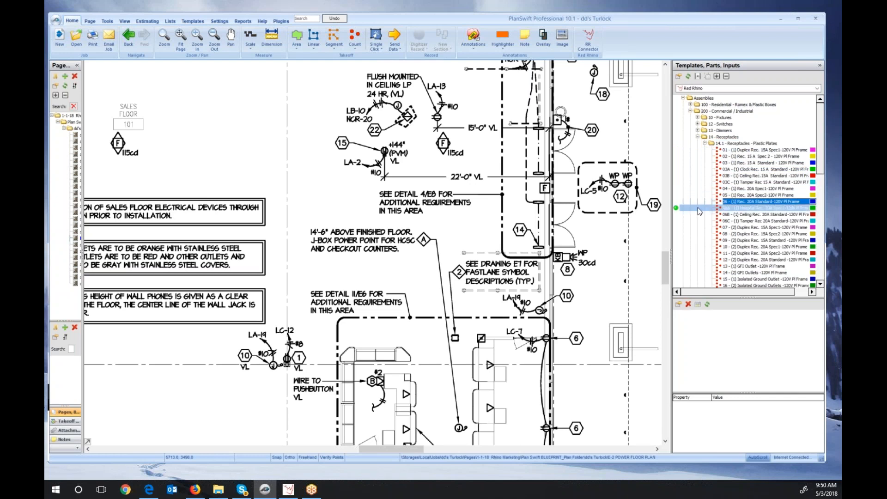
click(677, 202)
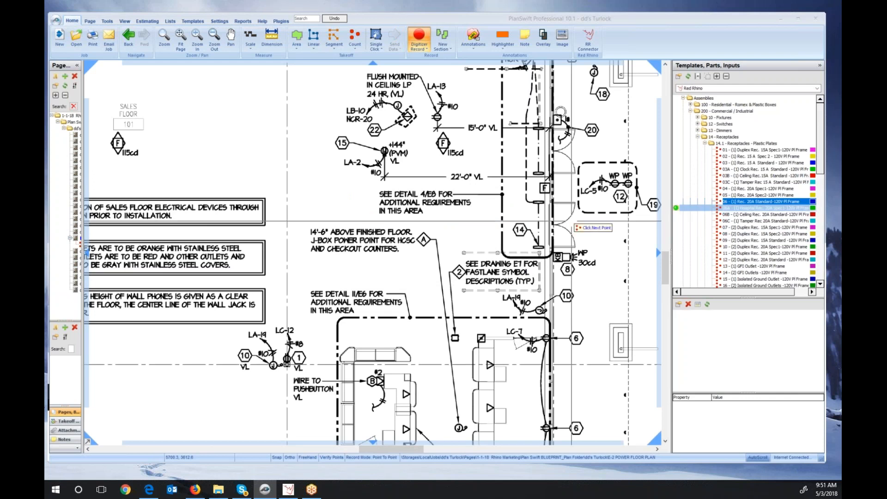
Count the receptacle at LA-13 and the three note 6 receptacles along the wall, and stop recording
click(434, 118)
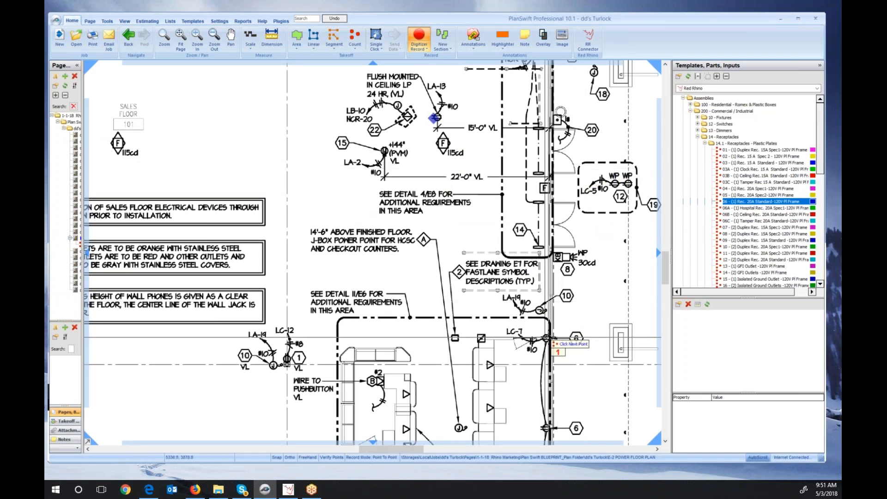
click(547, 338)
drag(583, 330, 570, 224)
click(533, 324)
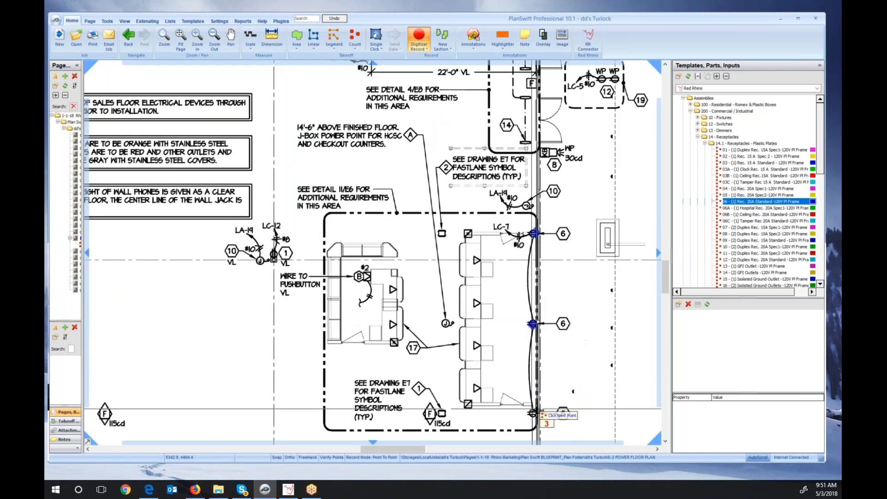
click(534, 414)
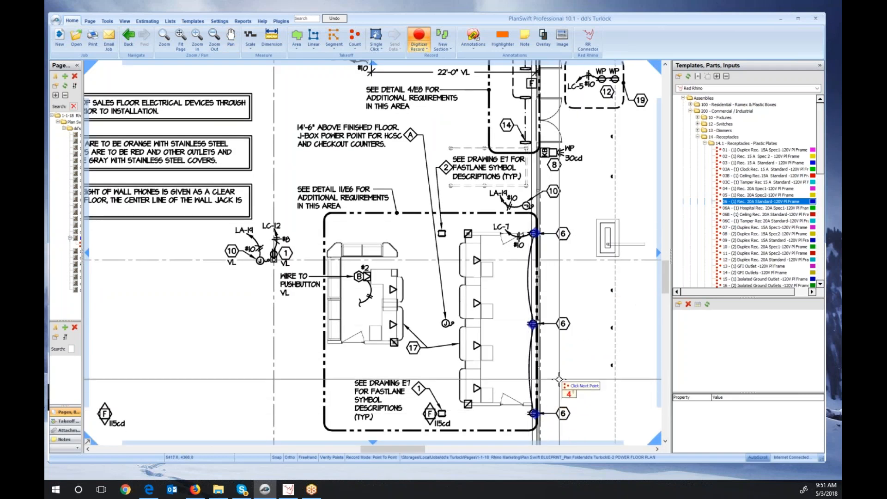
click(419, 37)
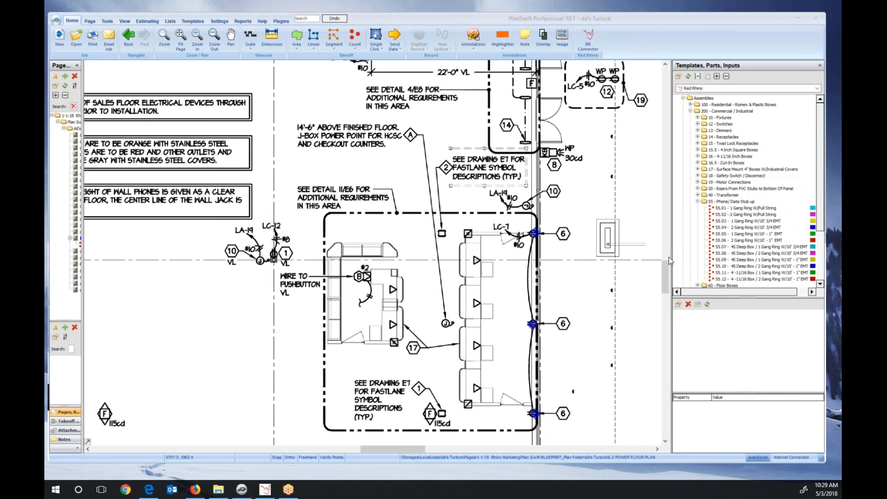
key(Up)
key(Up)
key(Up)
key(Up)
key(Up)
key(Up)
key(Up)
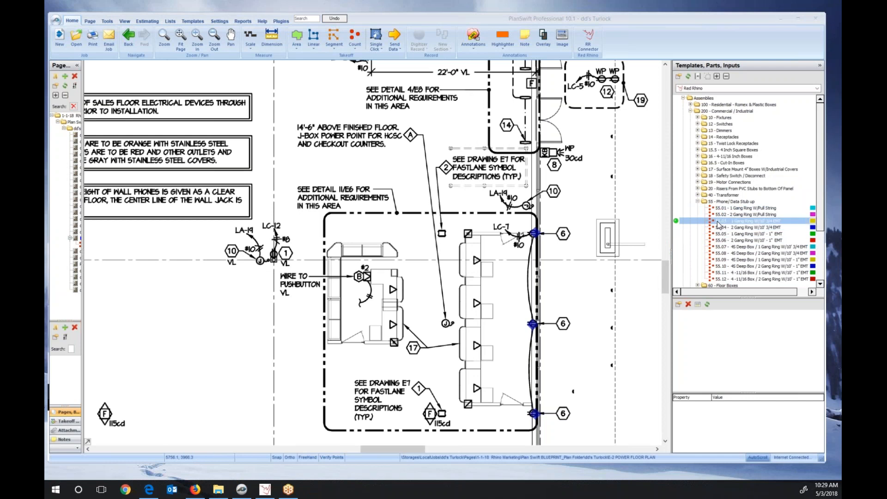
Count the six triangular phone/data outlets at the checkout counters with assembly 55.03 - 1 Gang Ring W/10' 3/4 EMT
double_click(677, 223)
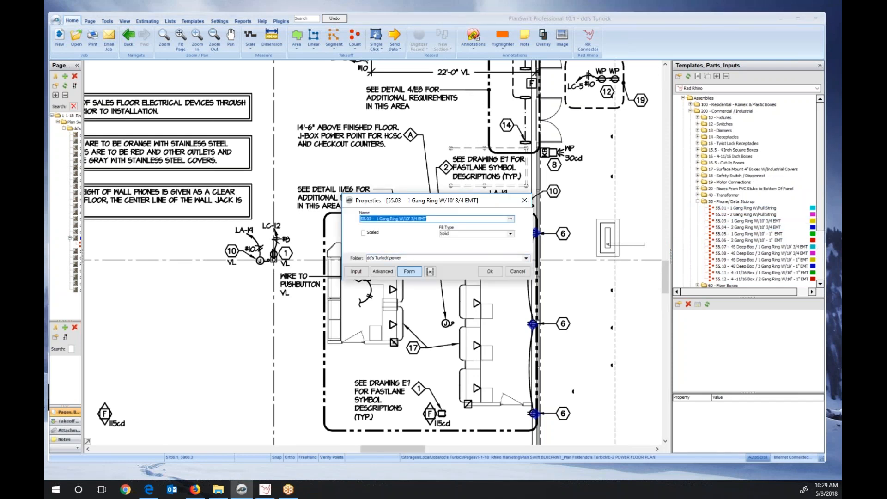
key(Return)
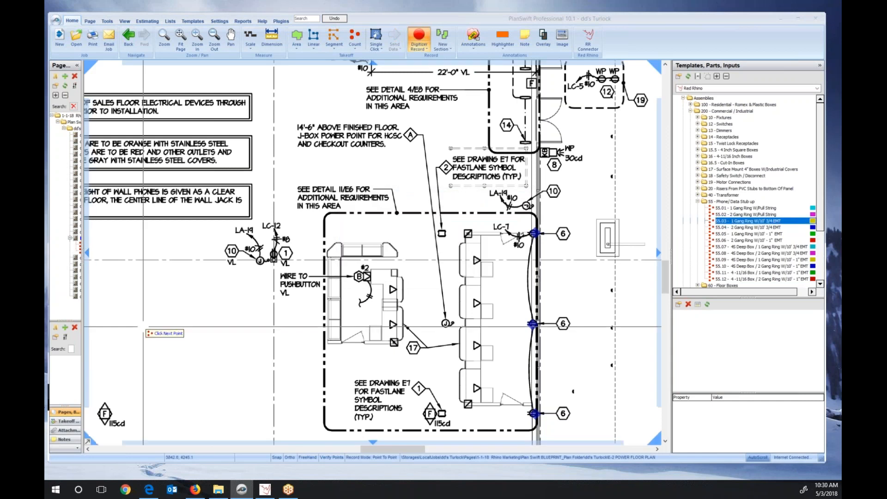
click(398, 290)
click(401, 324)
click(481, 387)
click(480, 346)
click(486, 304)
click(481, 260)
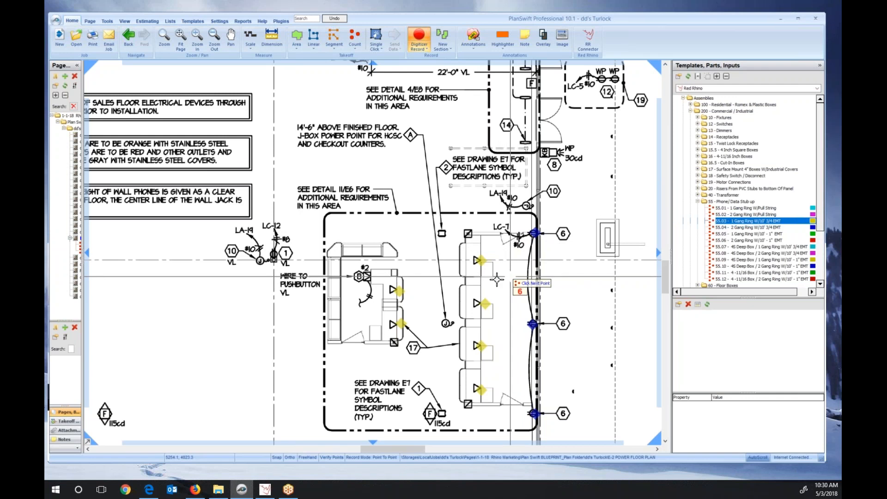
key(Escape)
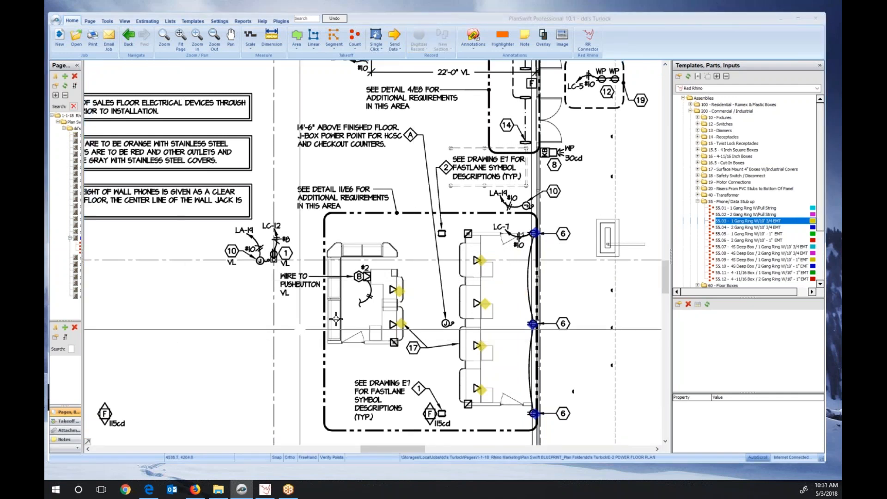
Select both power takeoff items in the estimate and export them with Red Rhino Connector to the Power section of dd's Turlock
click(152, 22)
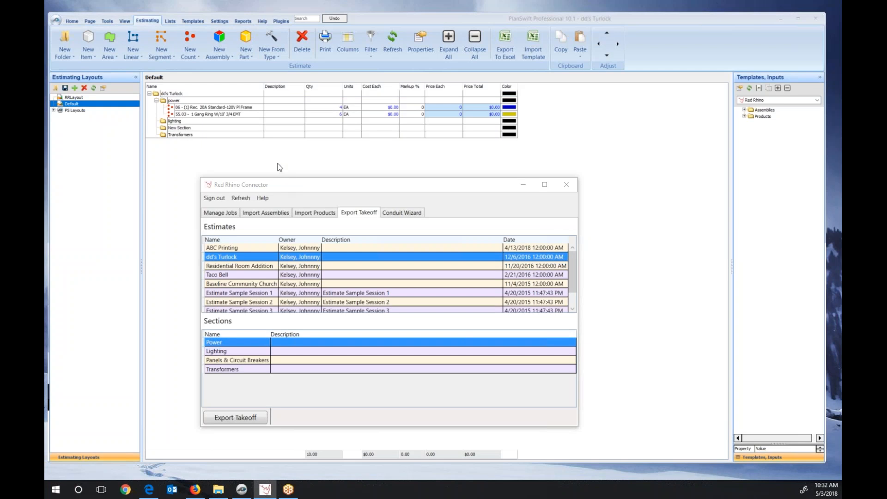
click(229, 107)
click(226, 115)
click(220, 107)
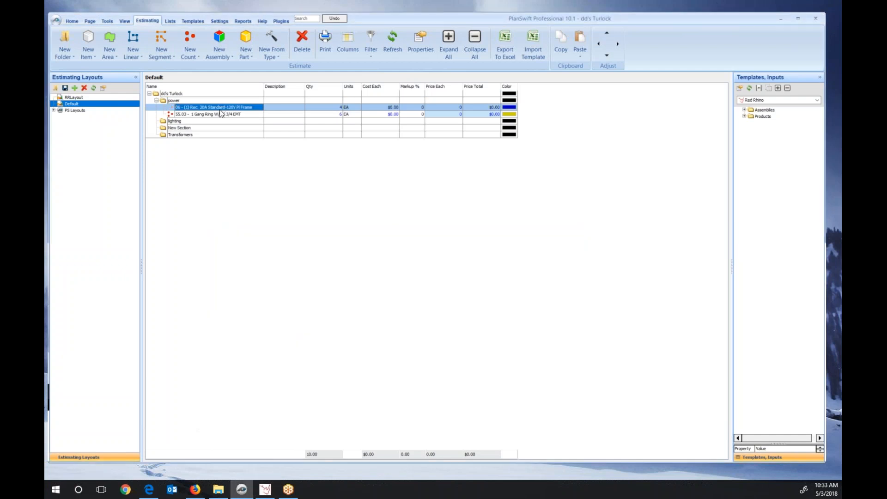
shift+click(220, 114)
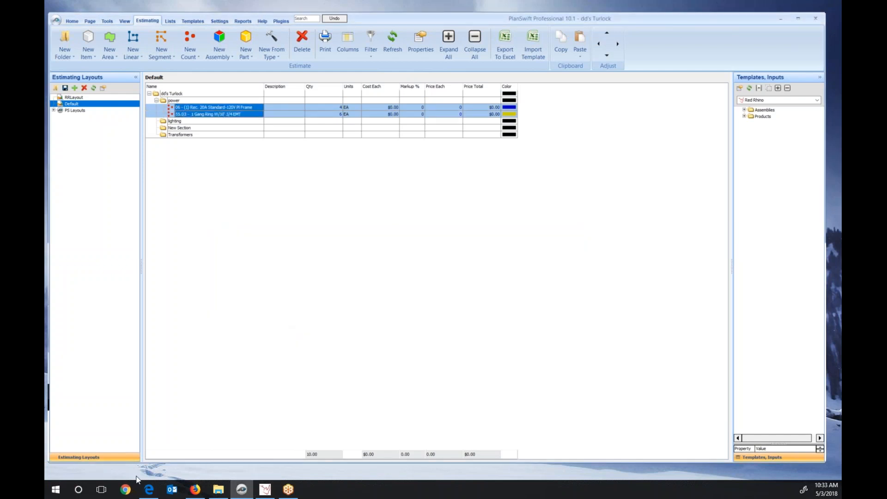
click(265, 490)
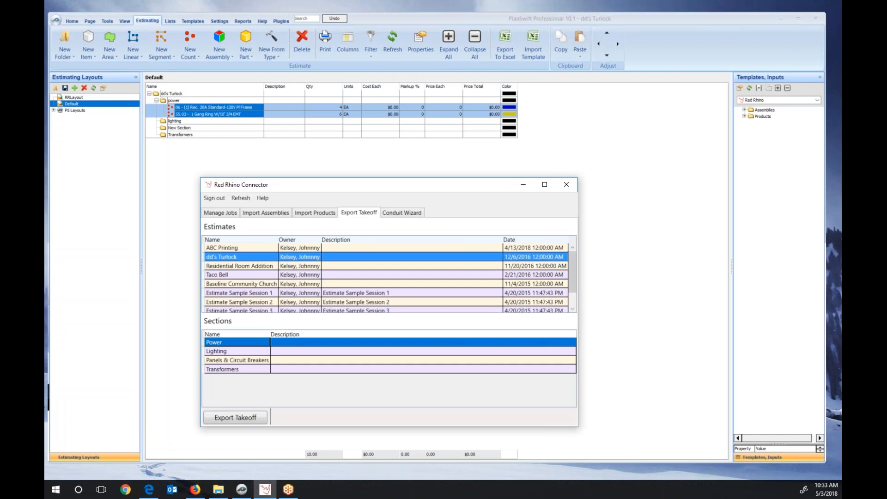
click(227, 416)
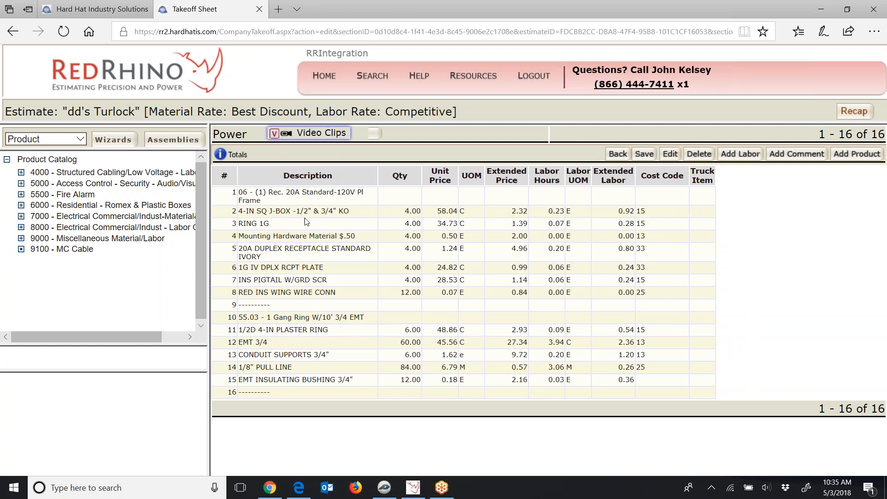
Review the exported material lines of the 20A receptacle assembly in the Red Rhino takeoff sheet, from box to wire connectors
click(296, 196)
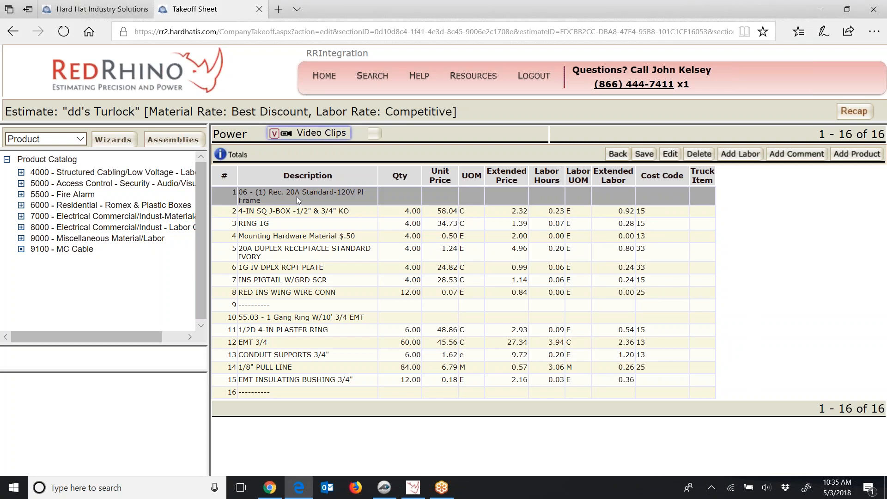
click(318, 210)
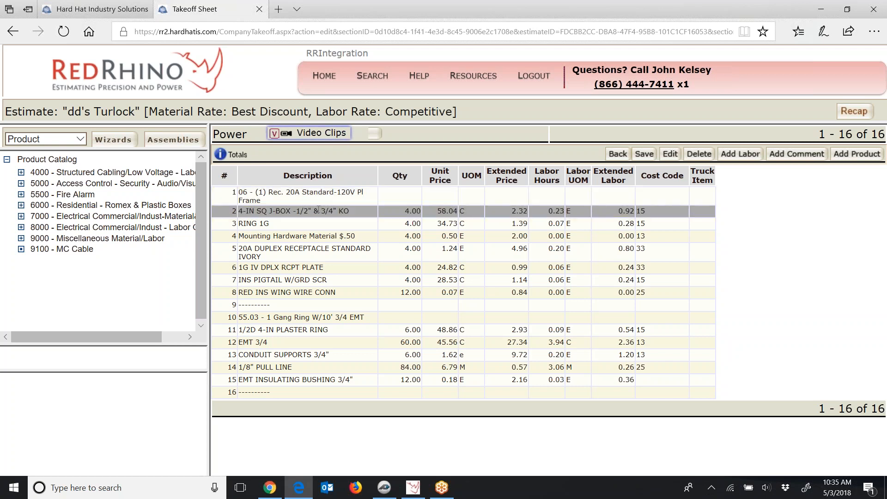
click(320, 227)
click(320, 236)
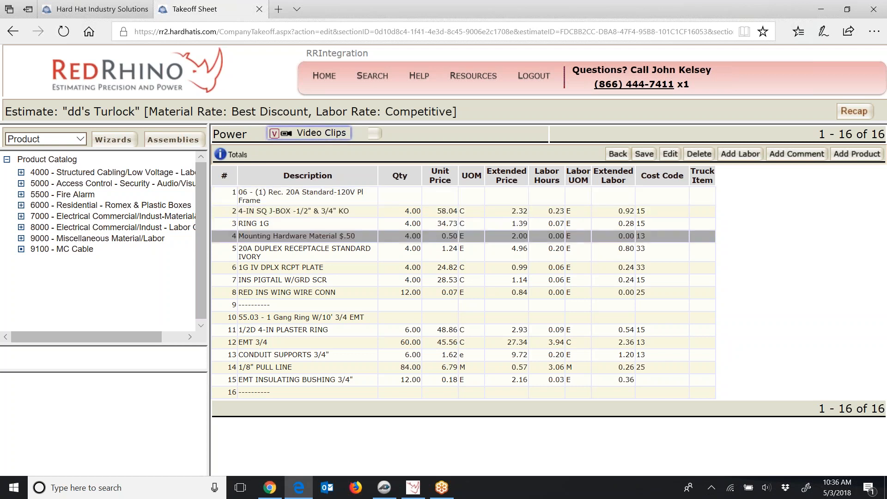
click(354, 258)
click(345, 270)
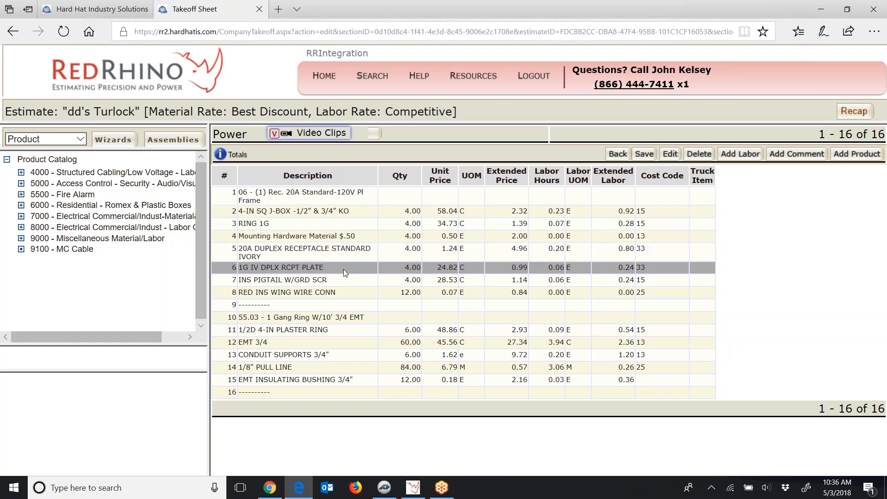
click(342, 280)
click(342, 294)
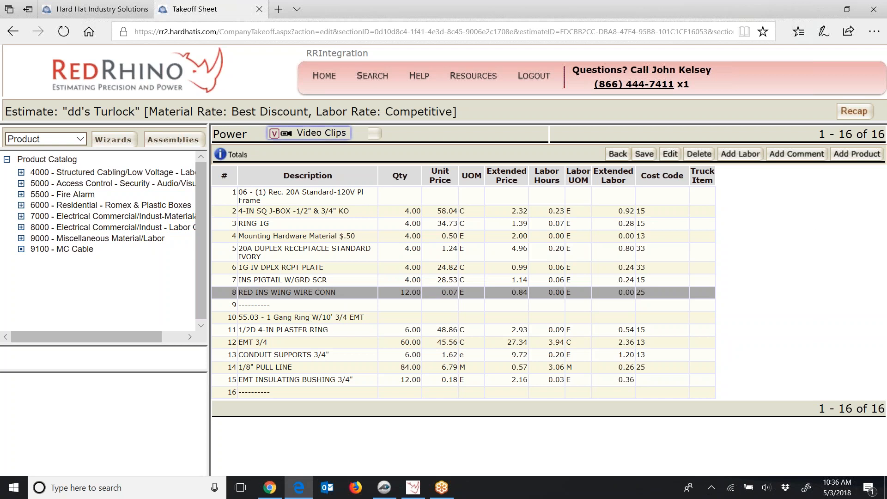
Review the exported material lines of the 55.03 gang ring assembly, from plaster ring to EMT insulating bushing
click(342, 317)
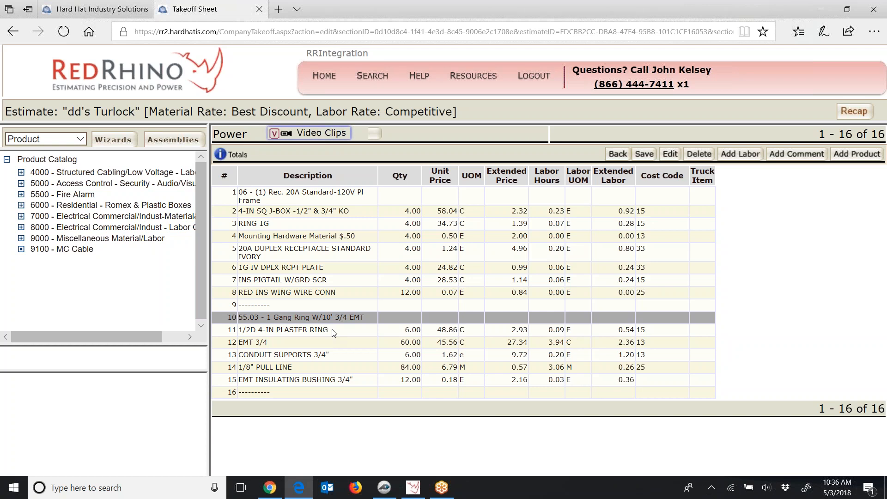
click(333, 331)
click(329, 342)
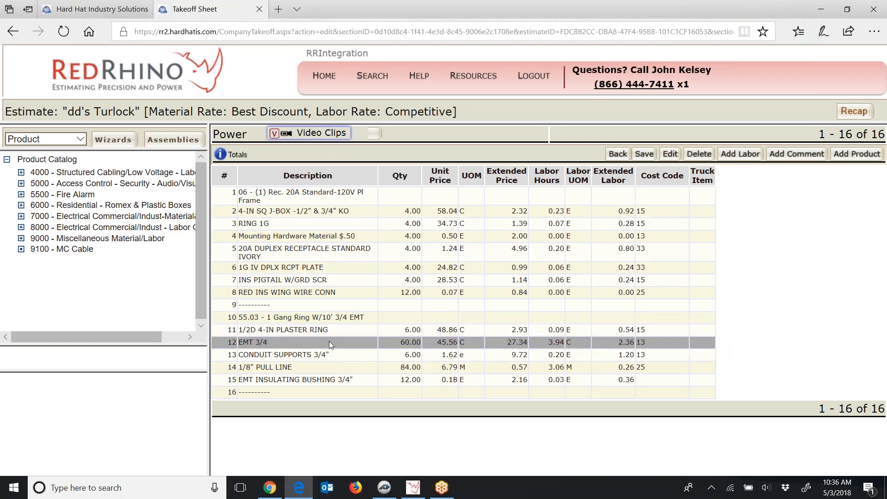
click(341, 356)
click(326, 368)
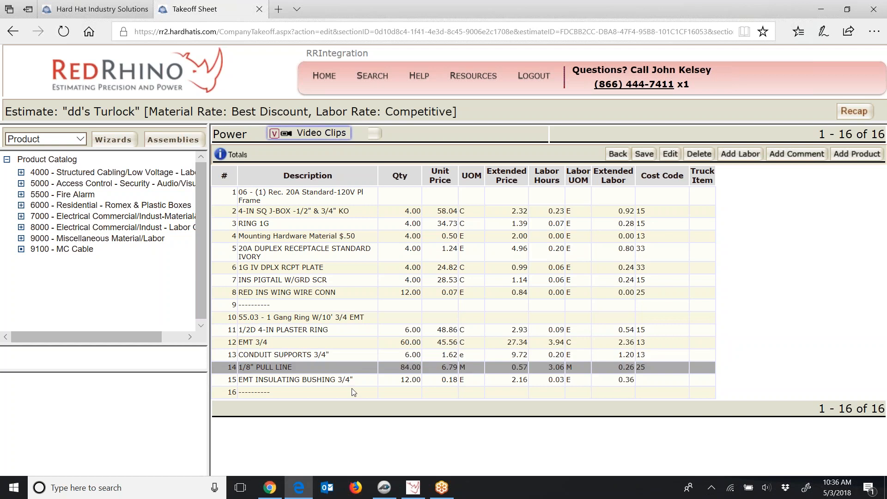
click(342, 382)
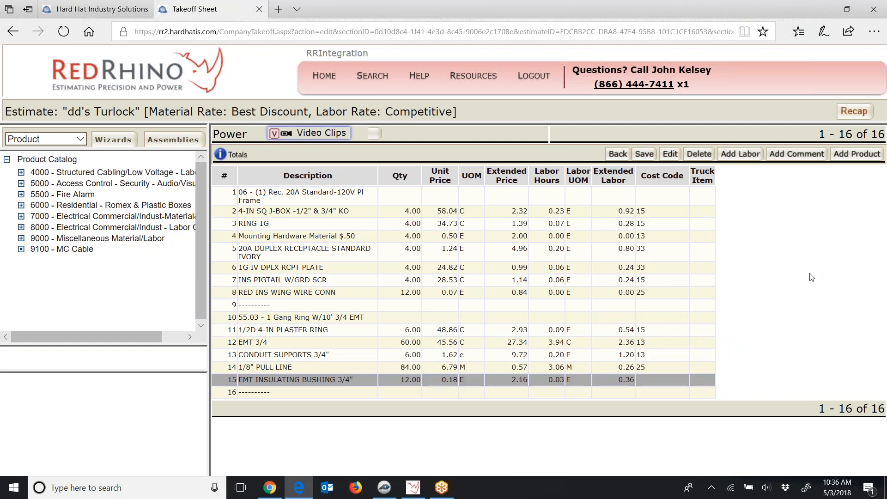